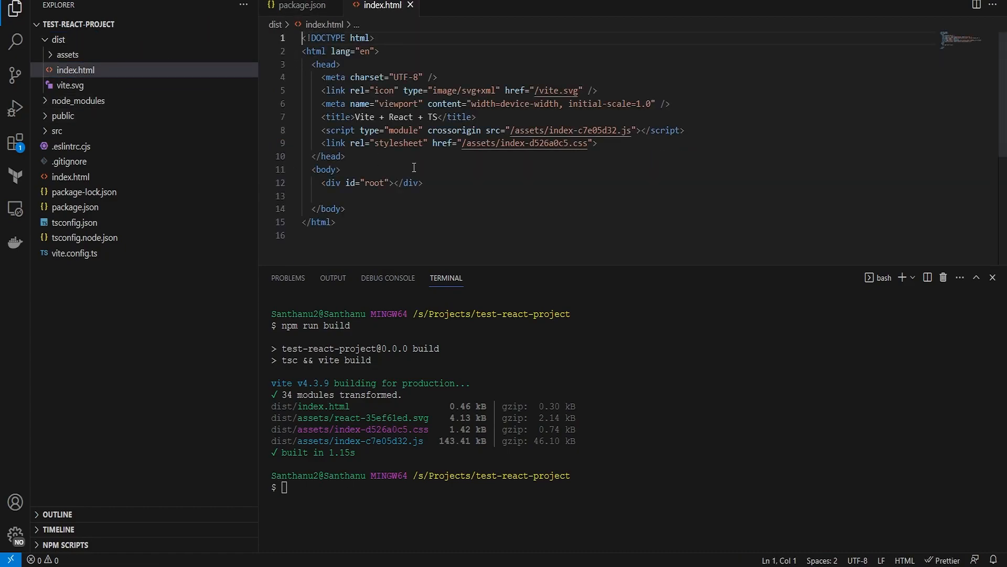
Clear the VS Code terminal and run npm run preview to serve the build locally.
click(460, 519)
key(ctrl+l)
text(npm run preview)
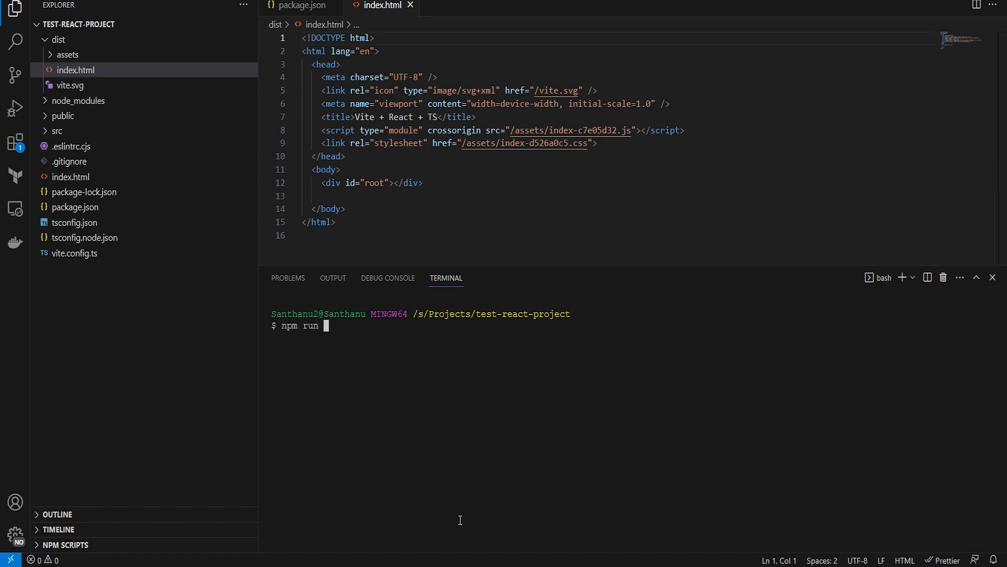
key(Return)
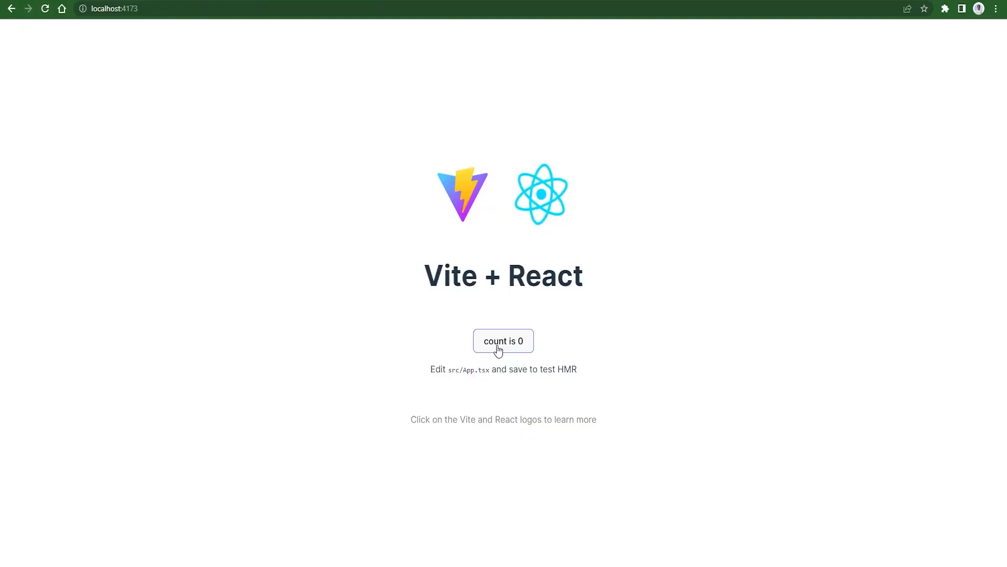
Click the count button at localhost:4173 three times so the counter reads 3.
click(499, 348)
click(499, 349)
click(499, 349)
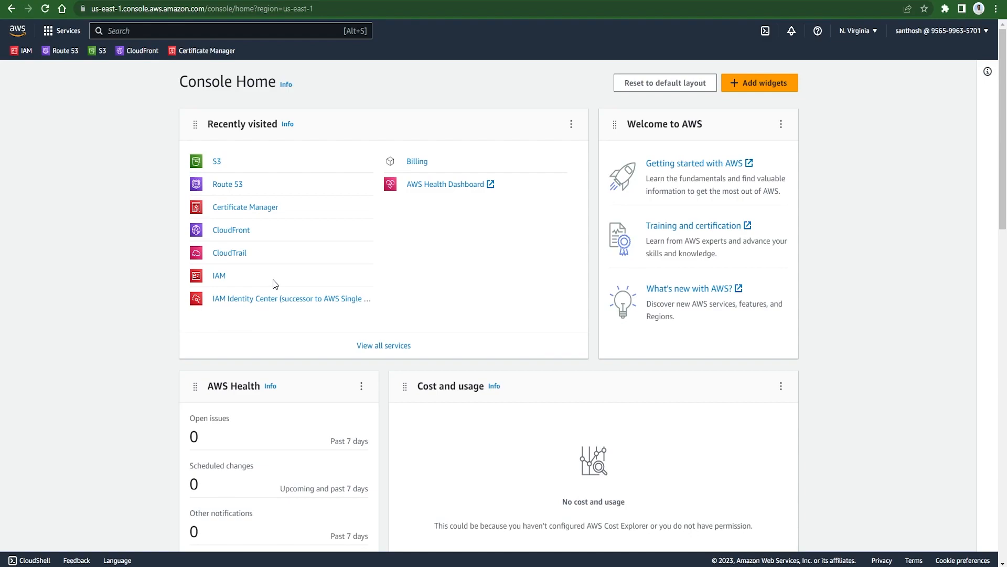
Open S3 from Recently visited on Console Home.
click(217, 163)
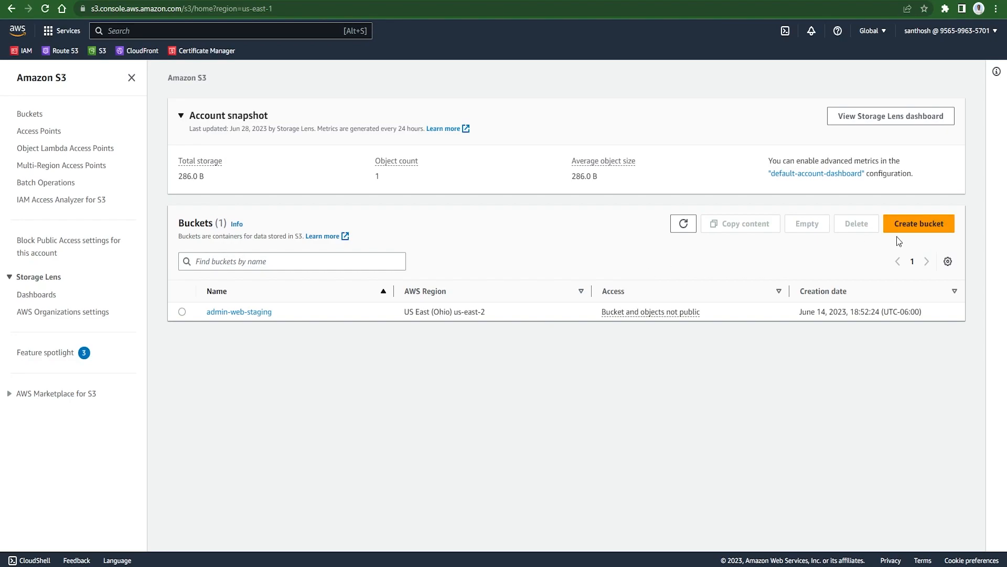
Create a bucket named staticapp.cntechy.com, keeping region us-east-1 and all default settings.
click(931, 232)
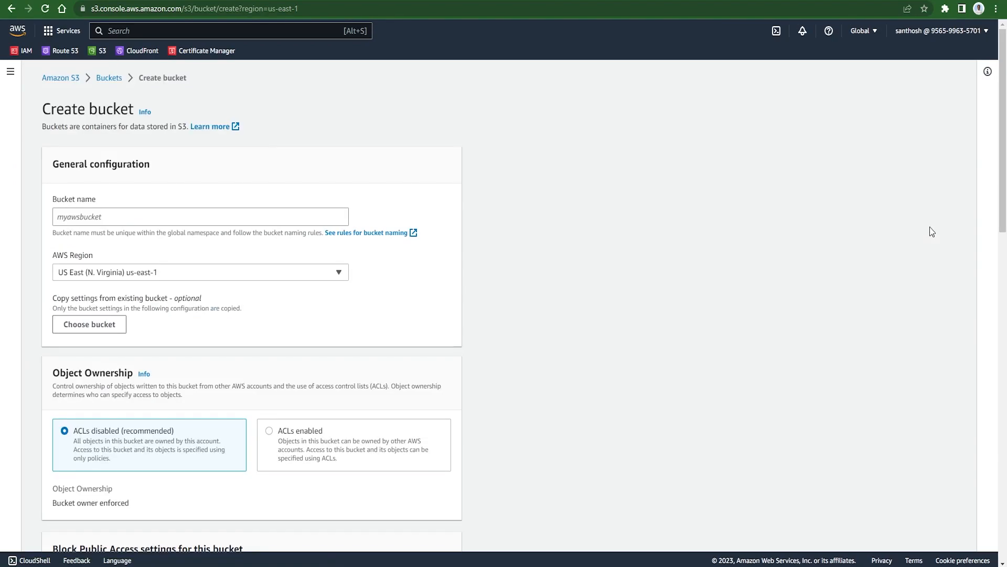
click(136, 223)
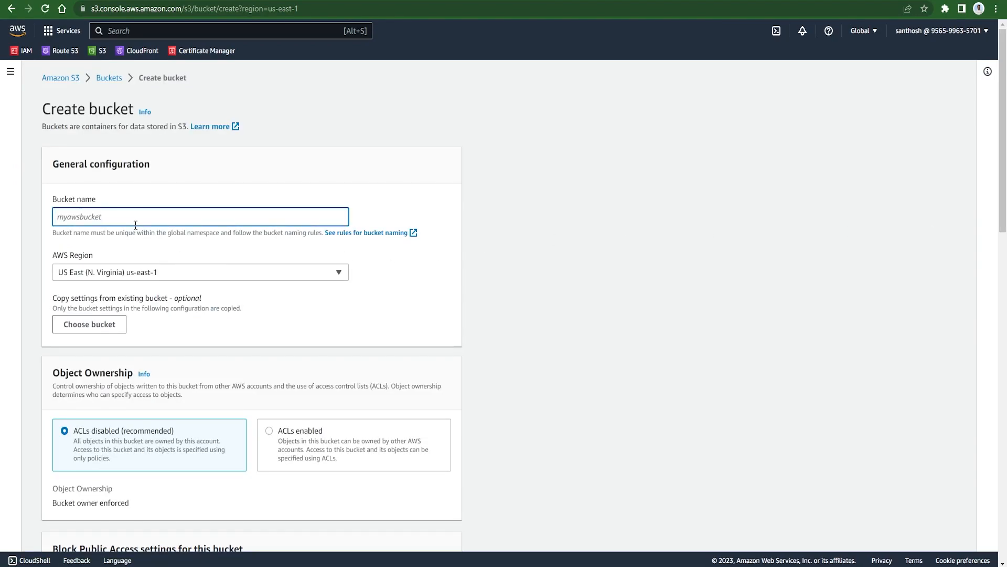
text(staticapp.cntechy.com)
scroll(182, 342, down, 1)
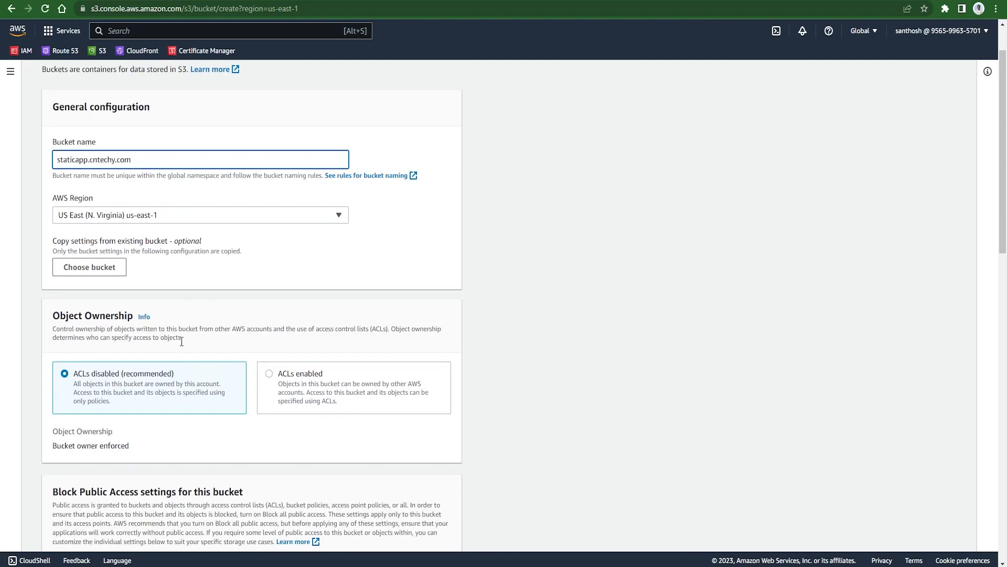
scroll(181, 341, down, 7)
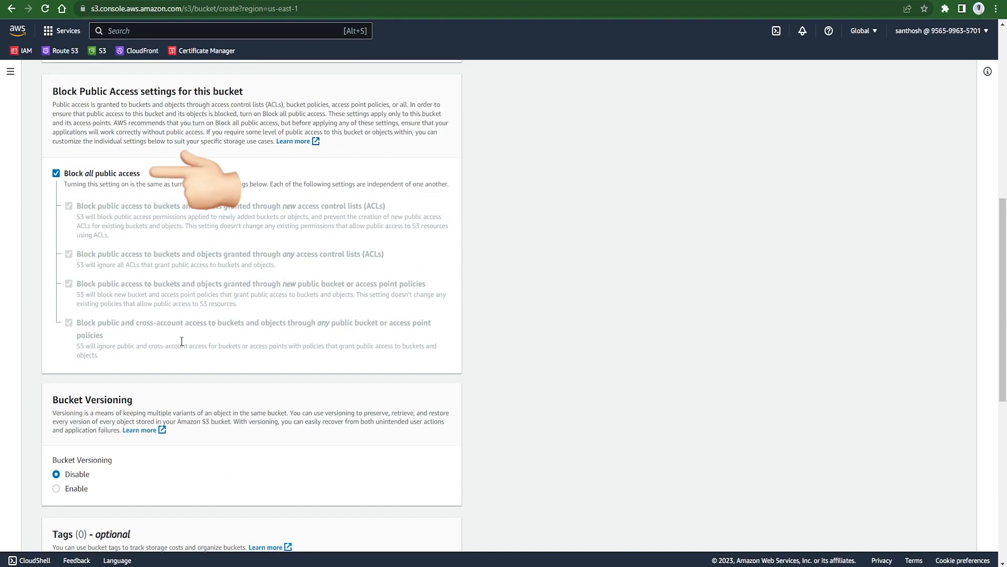
scroll(181, 341, down, 8)
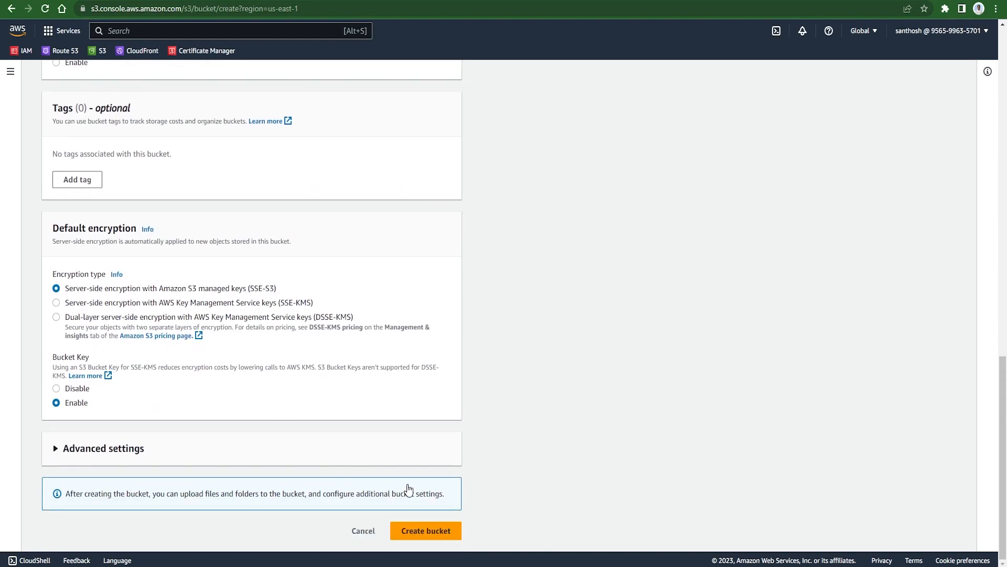
click(431, 533)
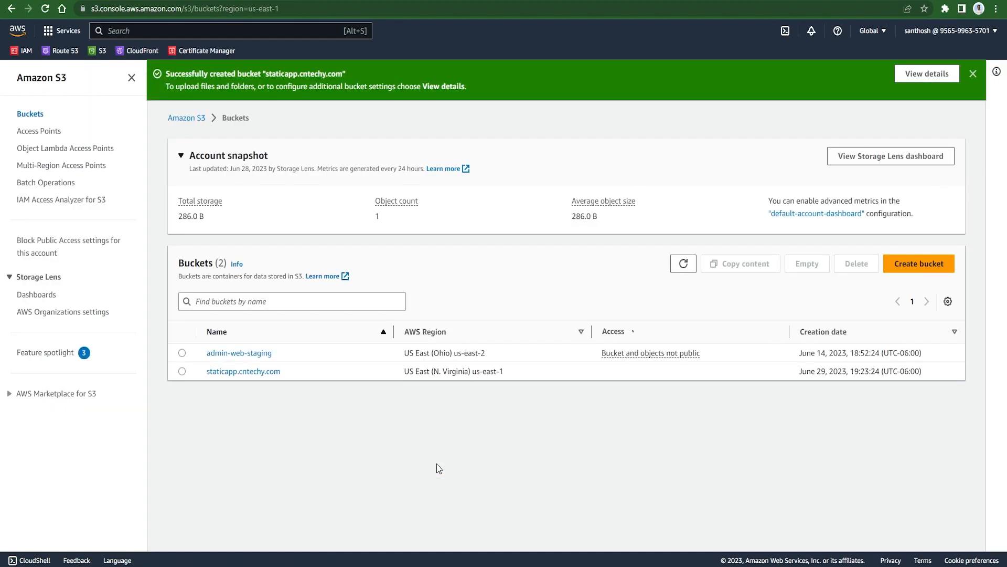
Turn off Block all public access for staticapp.cntechy.com, typing confirm to approve.
click(243, 370)
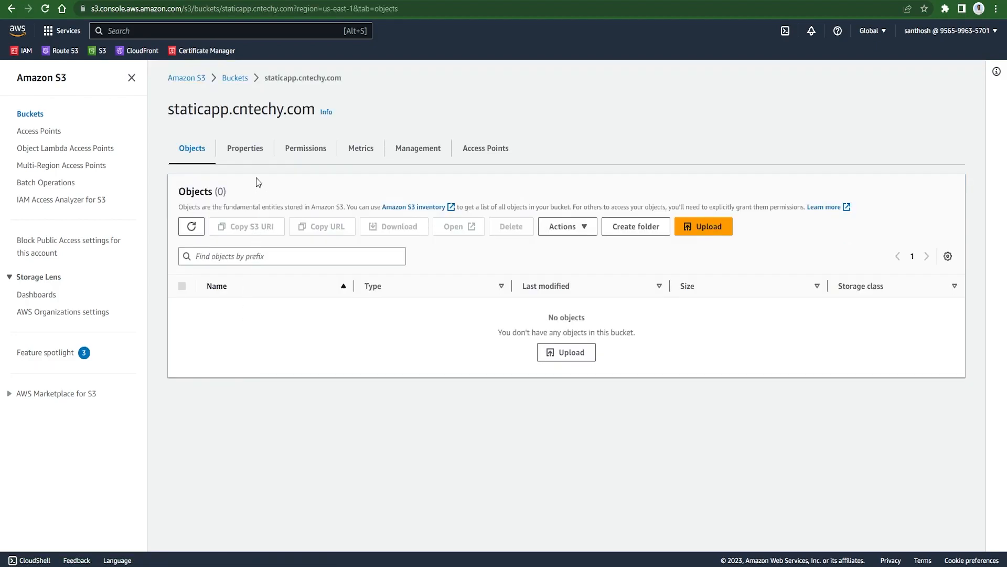
click(296, 153)
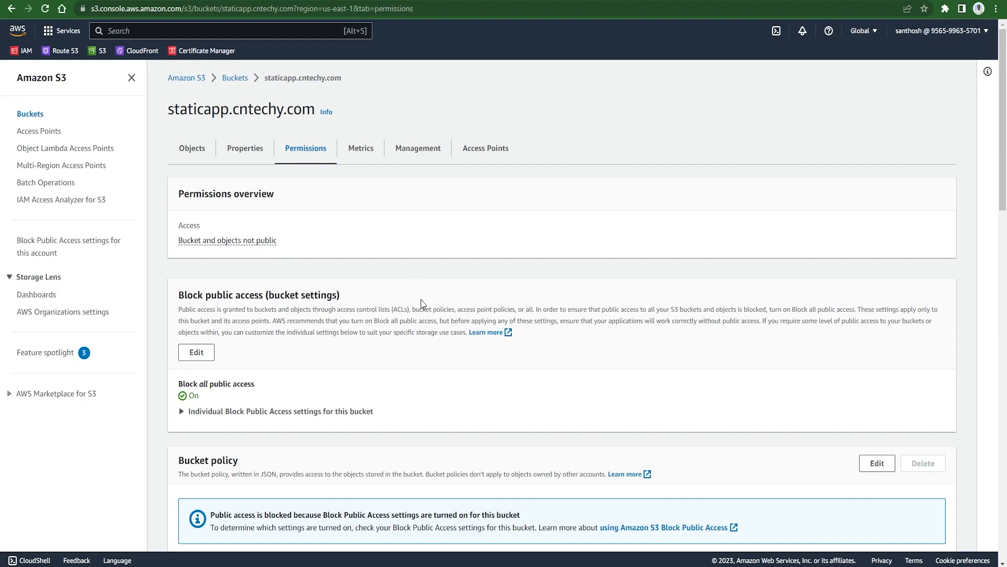
scroll(422, 302, down, 3)
click(197, 180)
click(182, 245)
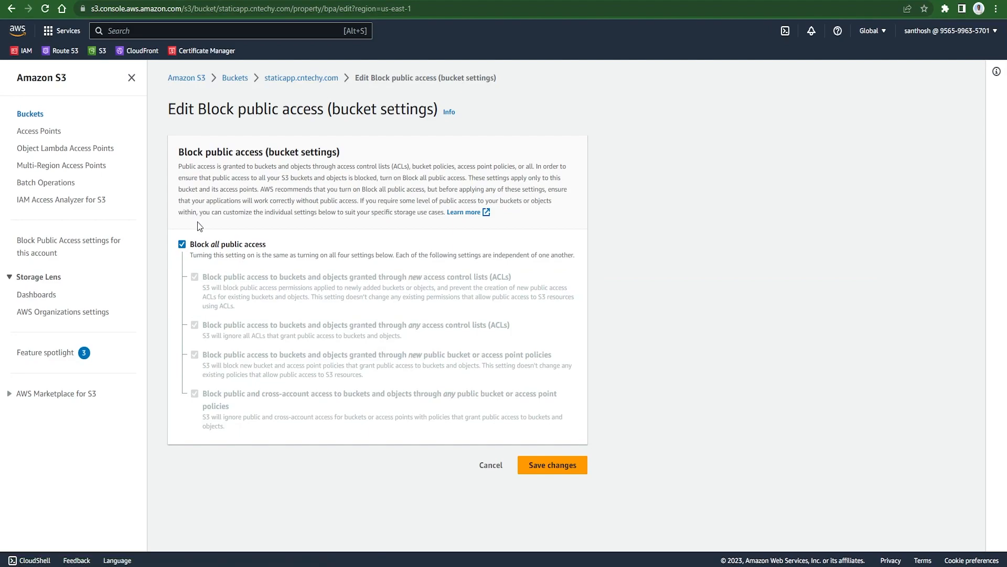
click(561, 471)
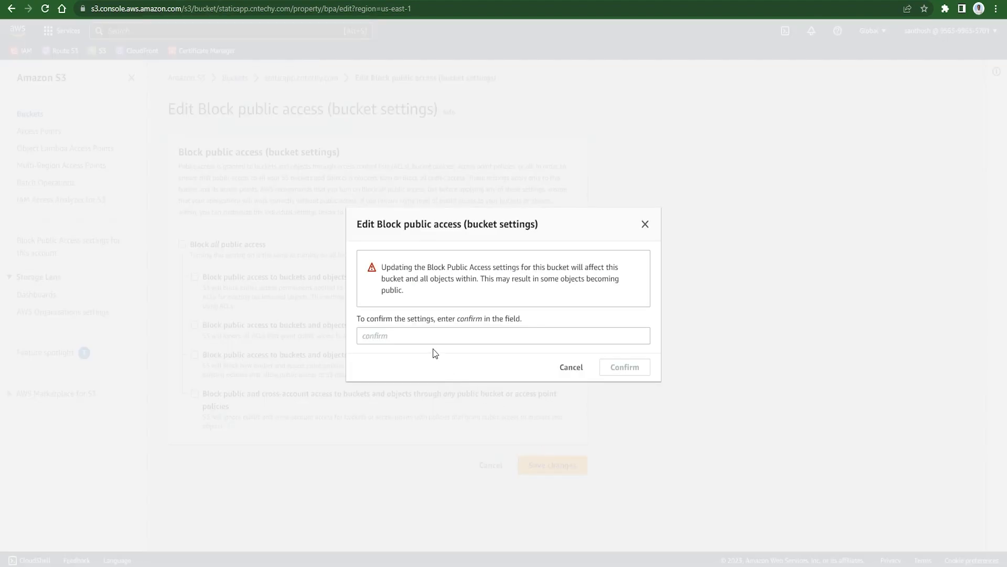
click(423, 334)
text(confirm)
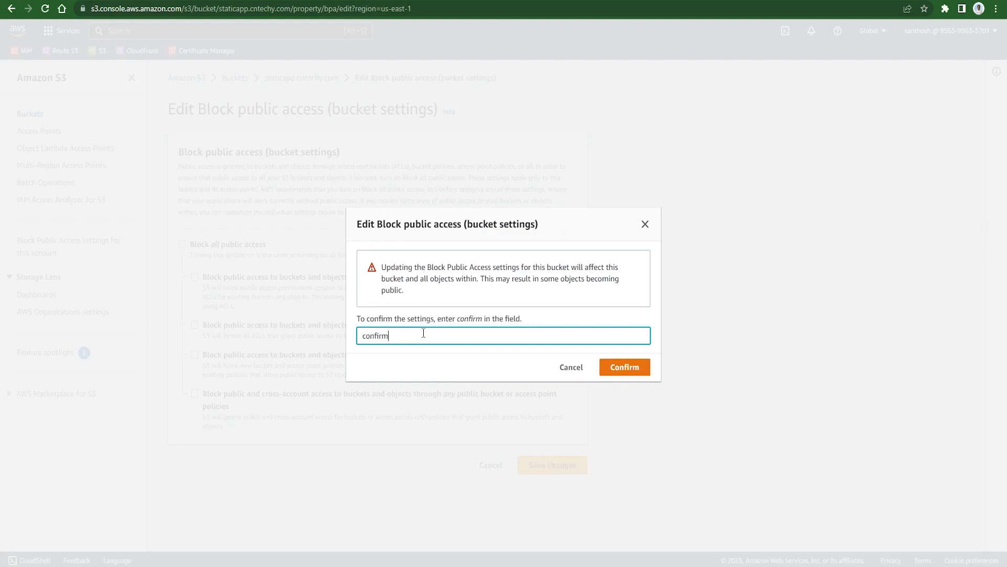
click(628, 369)
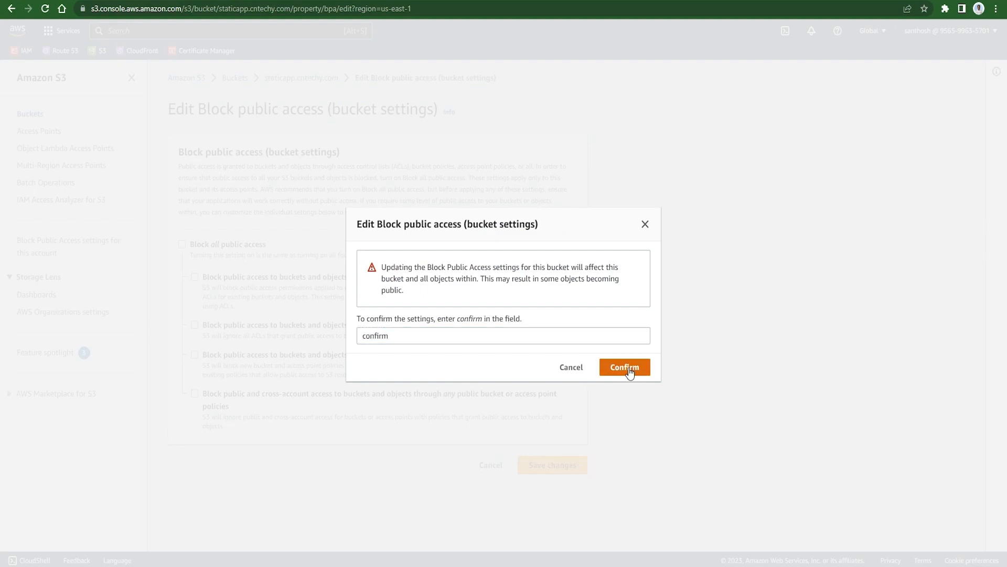
Paste and save the PublicReadGetObject bucket policy allowing s3:GetObject.
scroll(628, 367, down, 4)
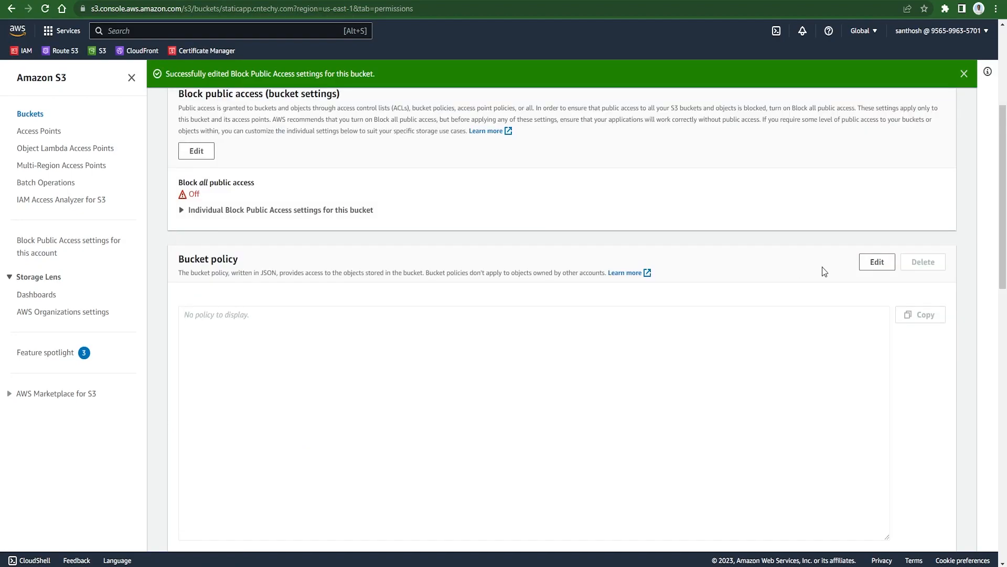
click(876, 265)
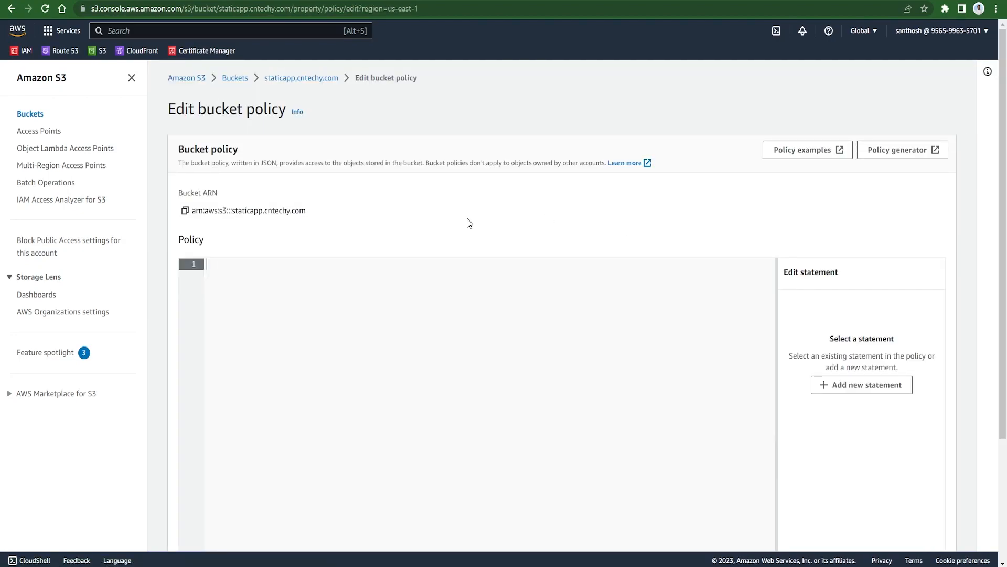
text({     "Version": "2012-10-17",     "Statement": [         {             "Sid": "PublicReadGetObject",             "Effect": "Allow",             "Principal": "*",             "Action": [                 "s3:GetObject"             ],             "Resource": [                 "arn:aws:s3:::staticapp.cntechy.com/*"             ]         }     ] })
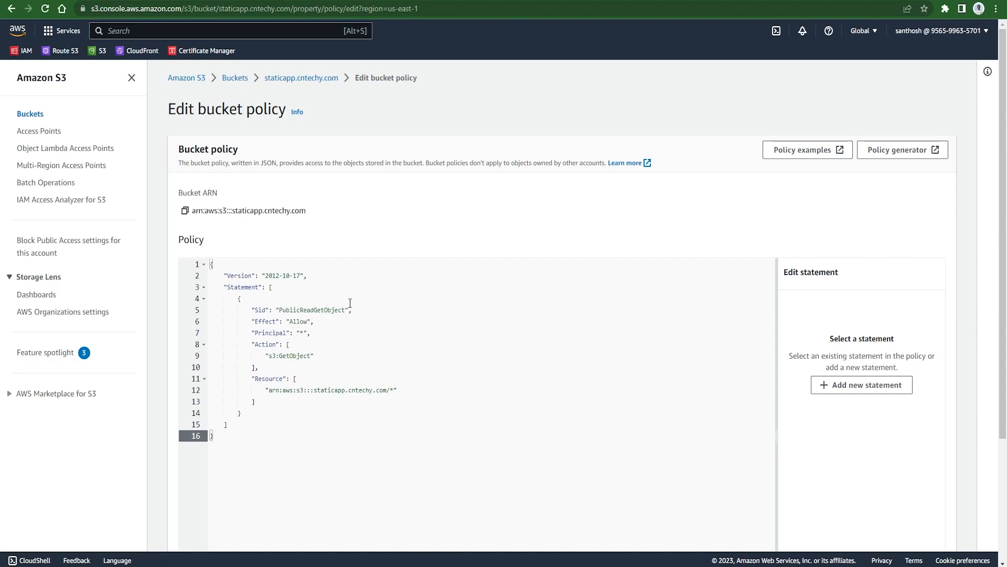
scroll(350, 303, down, 3)
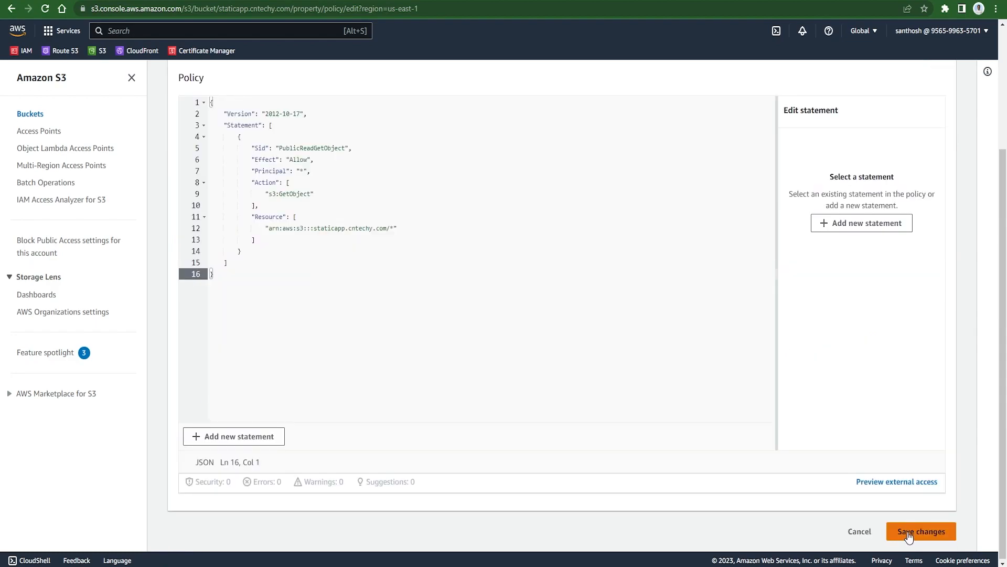
click(908, 531)
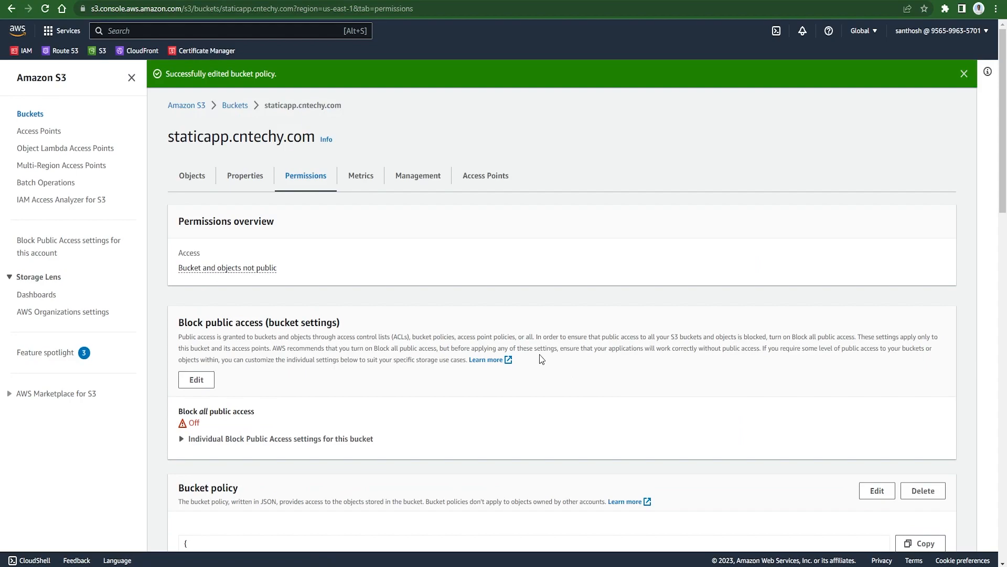
Enable static website hosting with index.html as both index and error document.
click(245, 176)
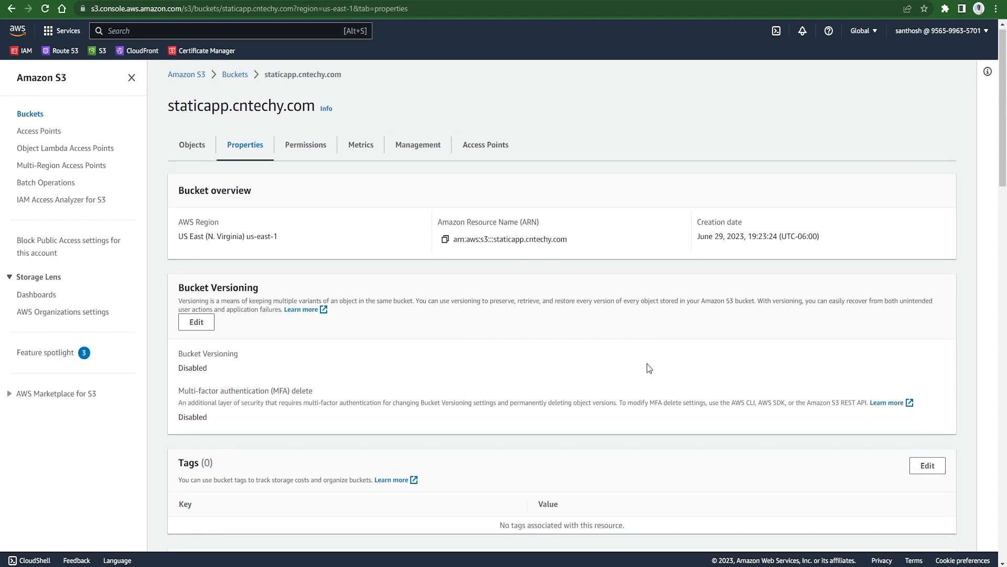
scroll(649, 367, down, 15)
scroll(649, 368, down, 9)
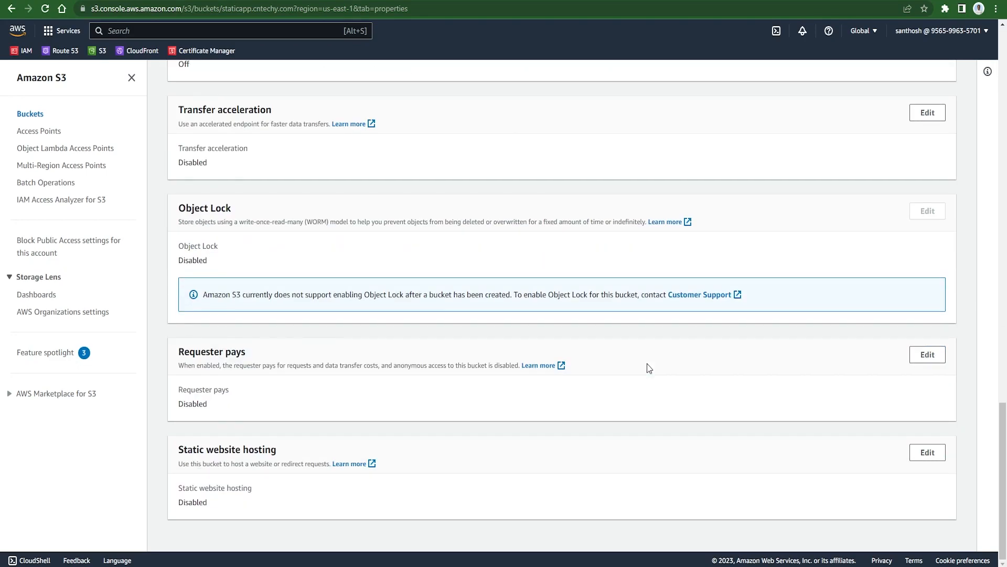
click(914, 451)
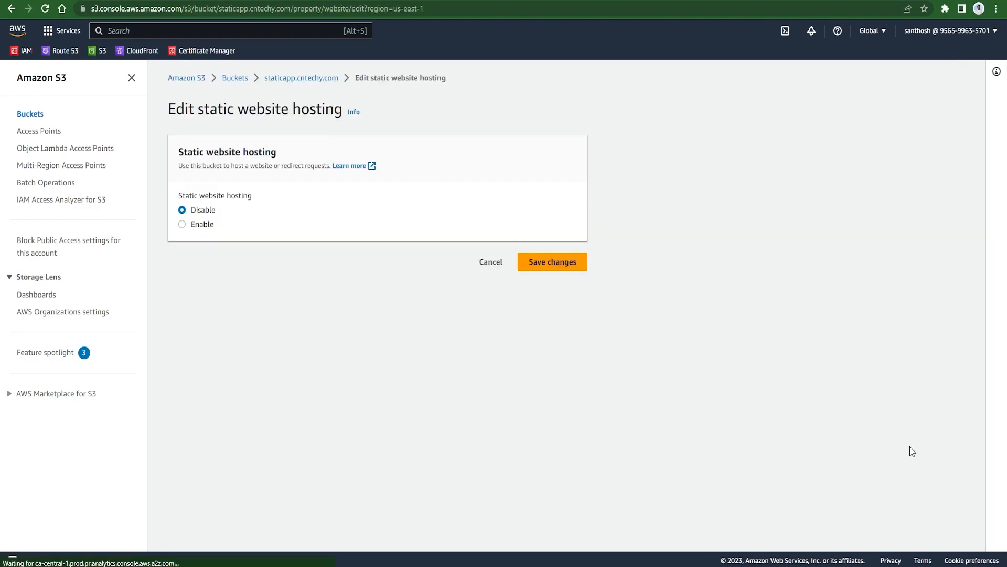
click(202, 225)
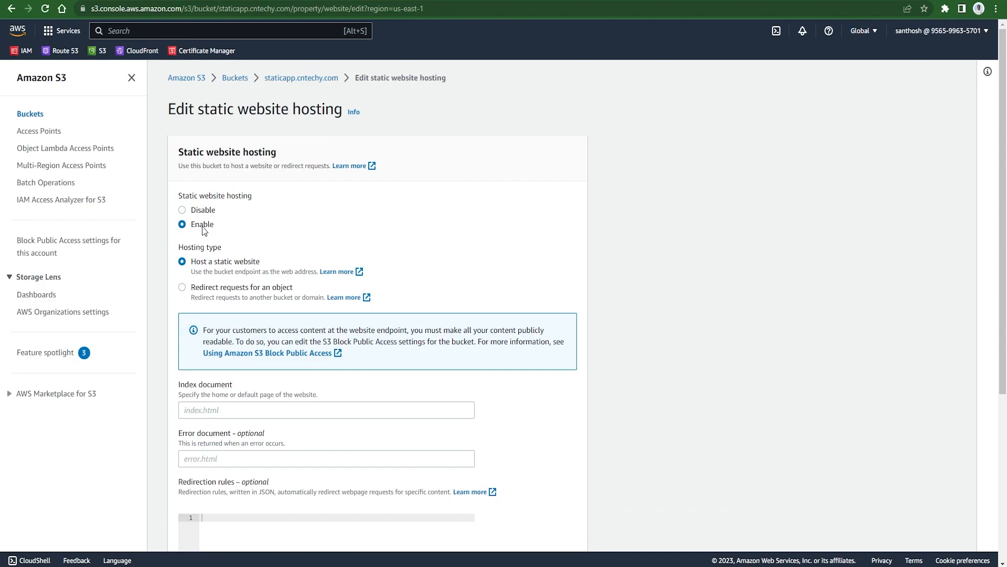
click(260, 408)
text(index)
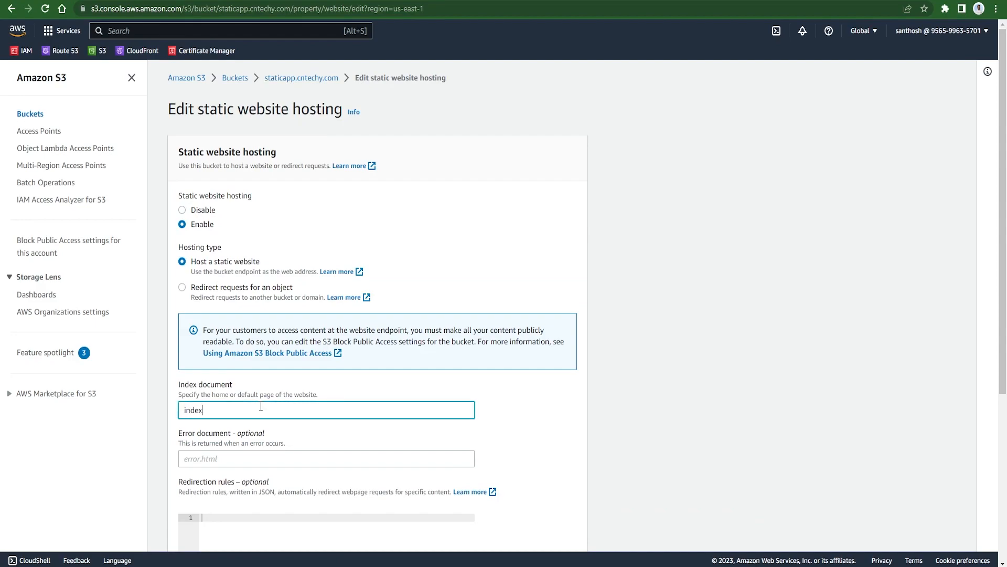
text(.html)
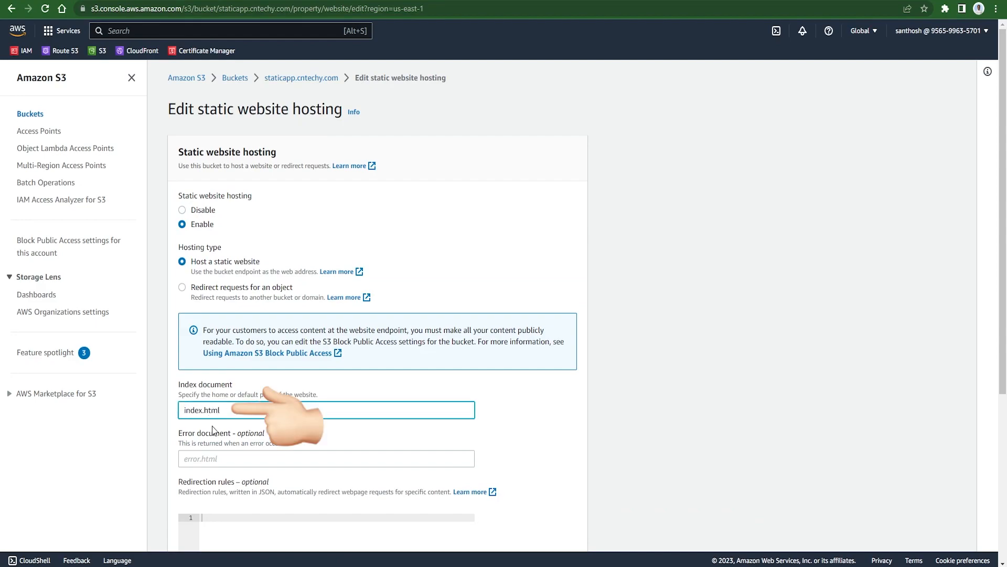
click(219, 453)
text(index)
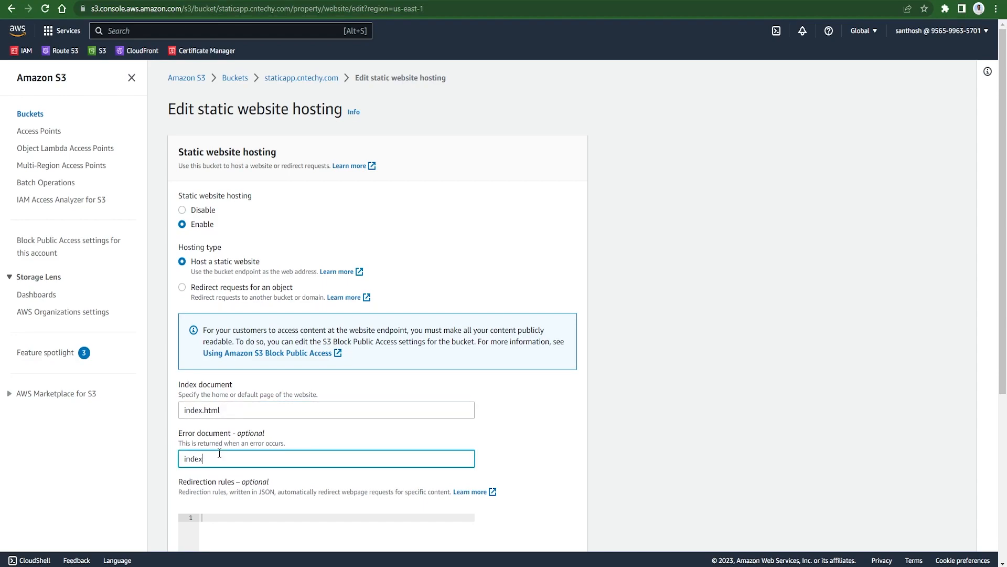
text(.html)
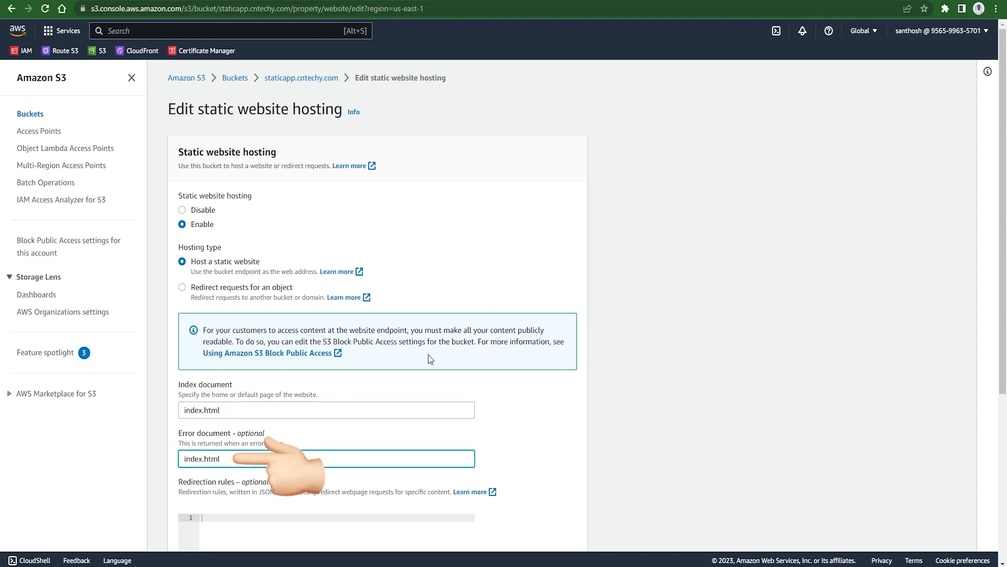
scroll(442, 348, down, 5)
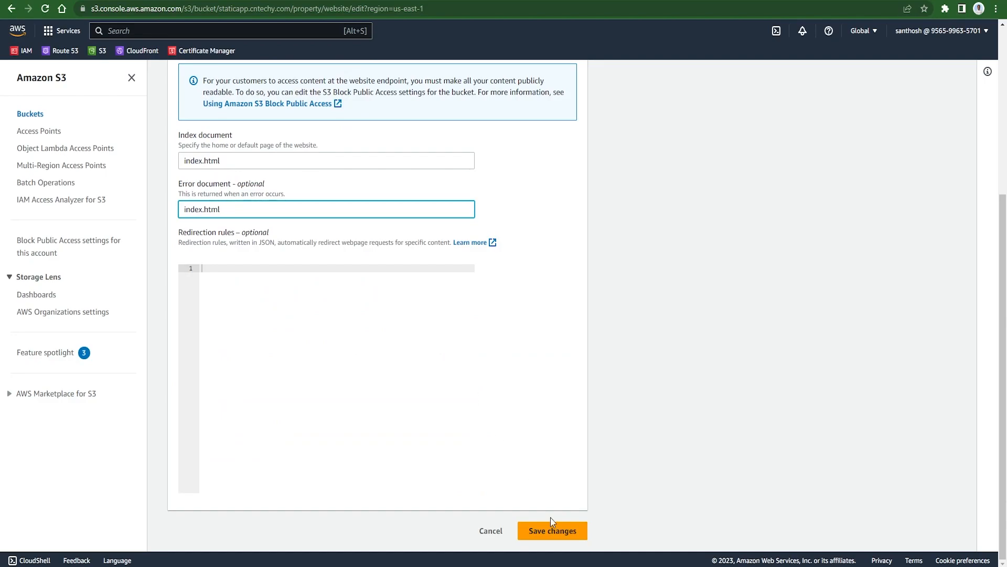
click(555, 533)
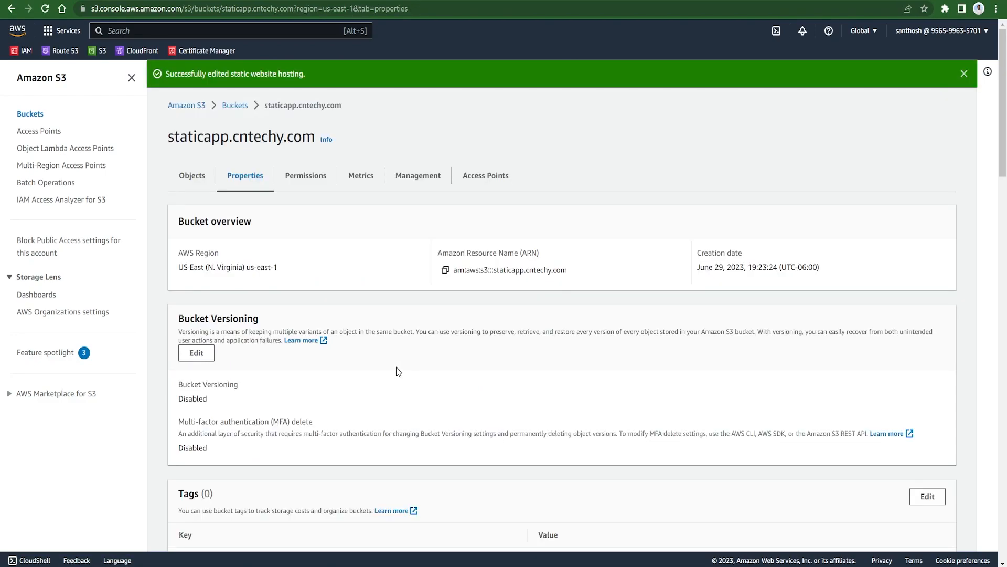
scroll(397, 370, down, 15)
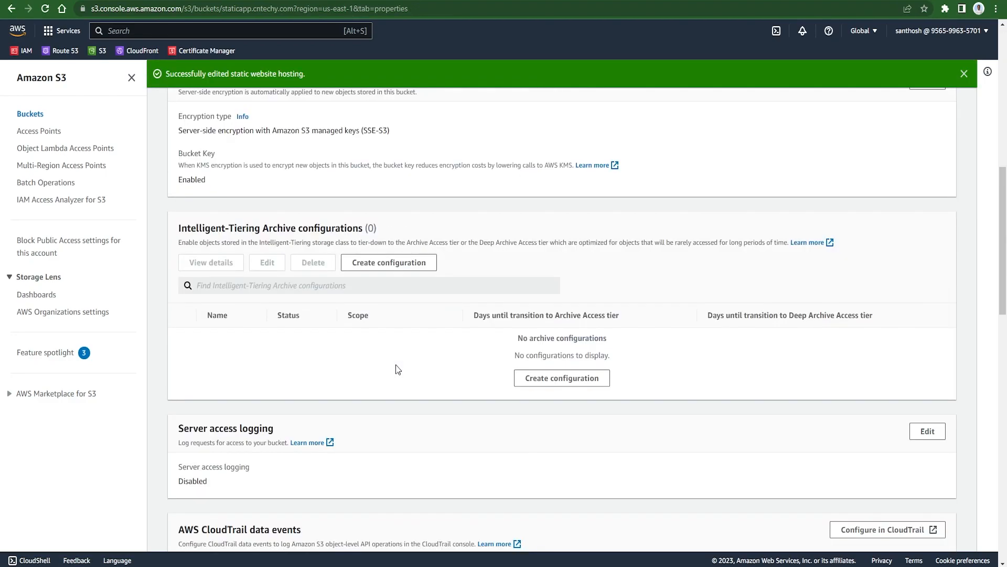
scroll(397, 369, down, 9)
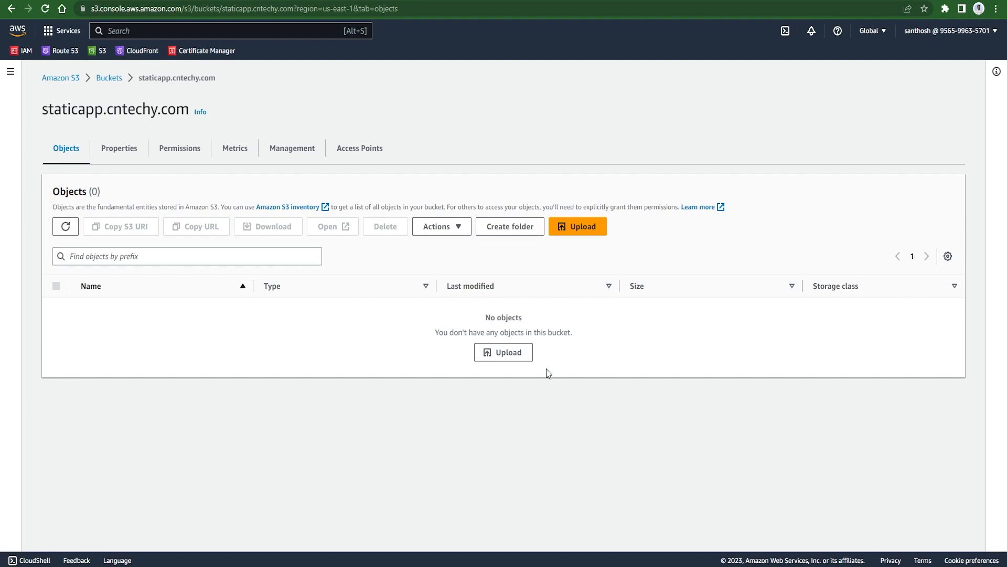
Upload index.html, vite.svg and the assets folder from dist, five files in total.
click(507, 353)
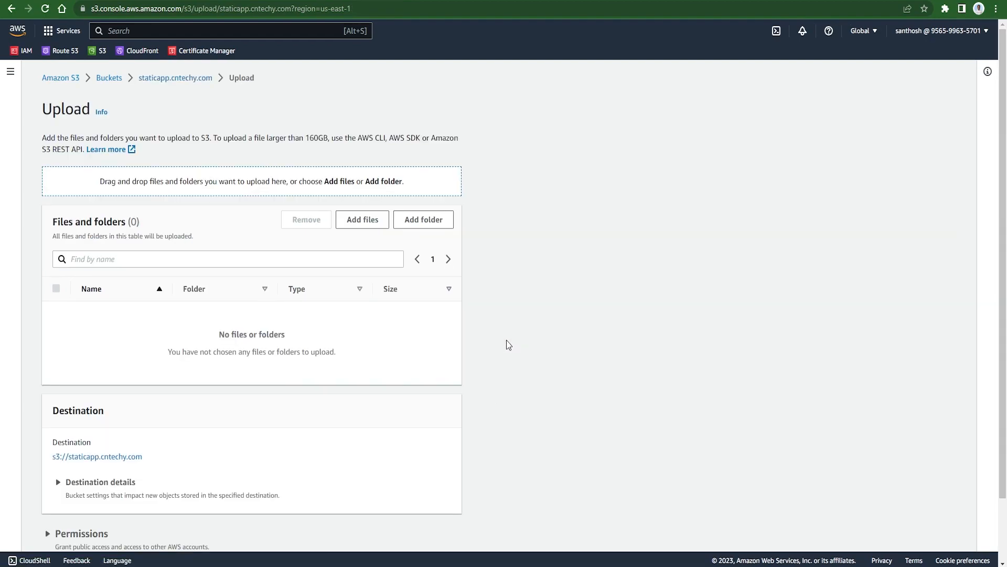
click(368, 221)
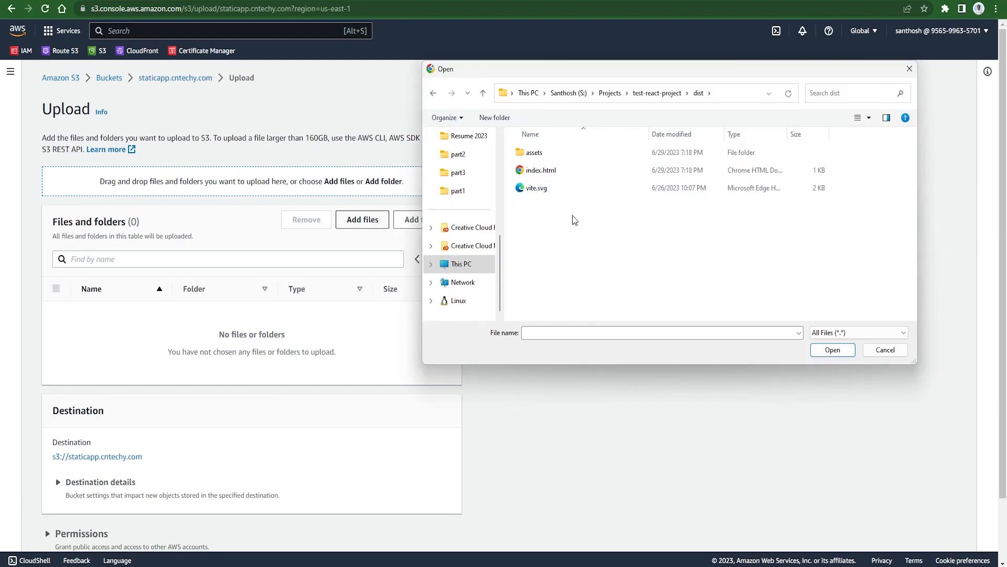
key(ctrl+a)
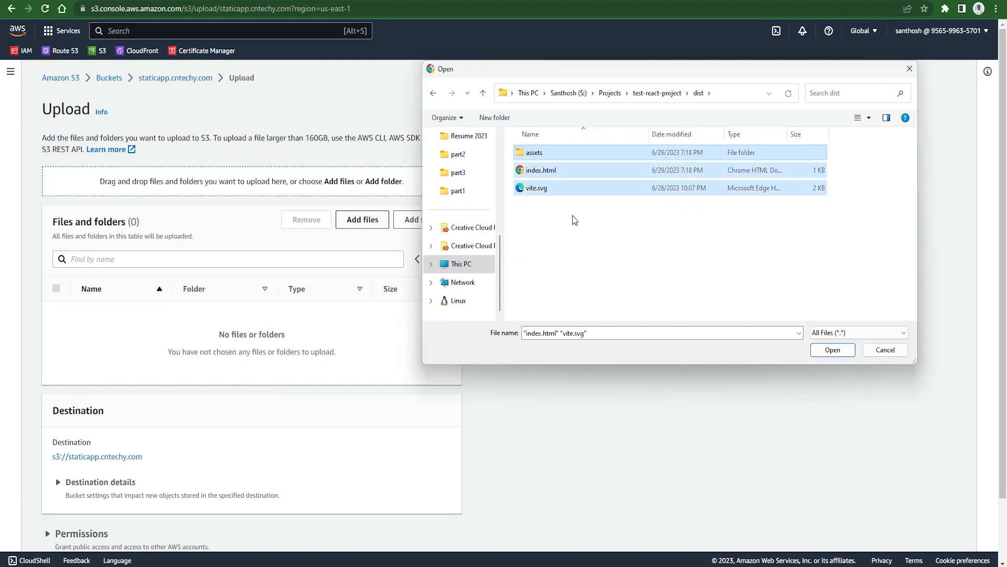
click(837, 352)
click(421, 220)
click(533, 153)
click(834, 350)
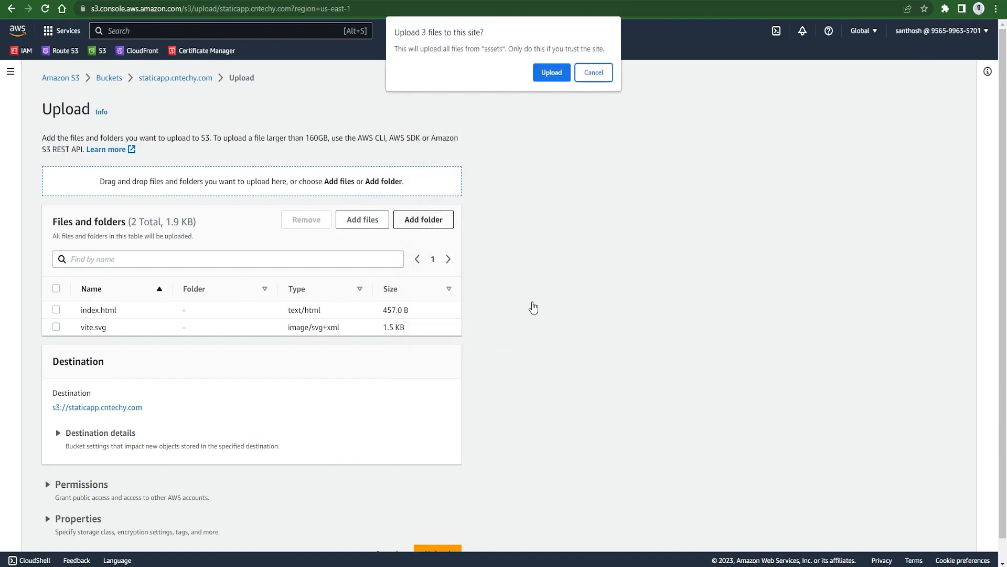
click(550, 72)
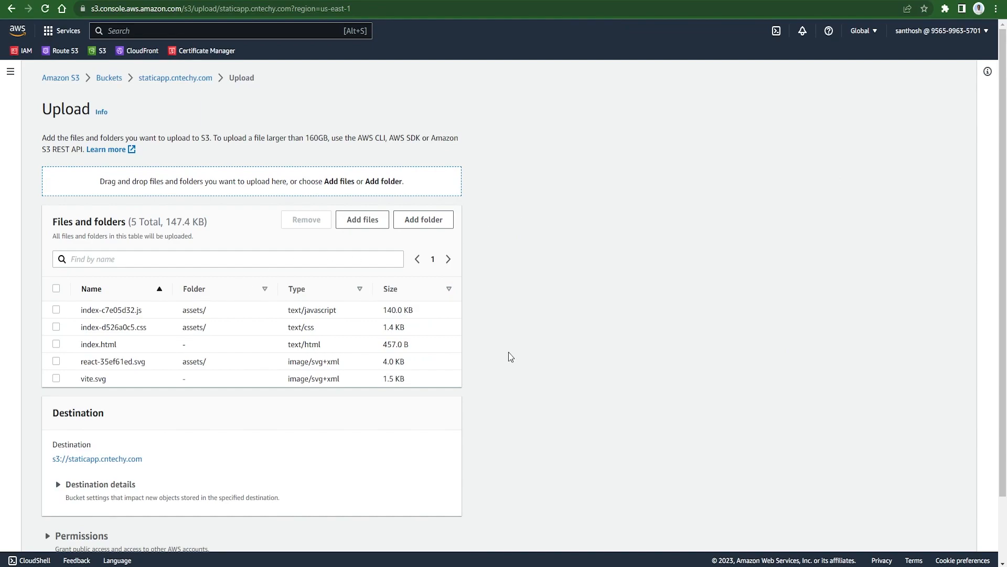
scroll(508, 352, down, 2)
click(438, 531)
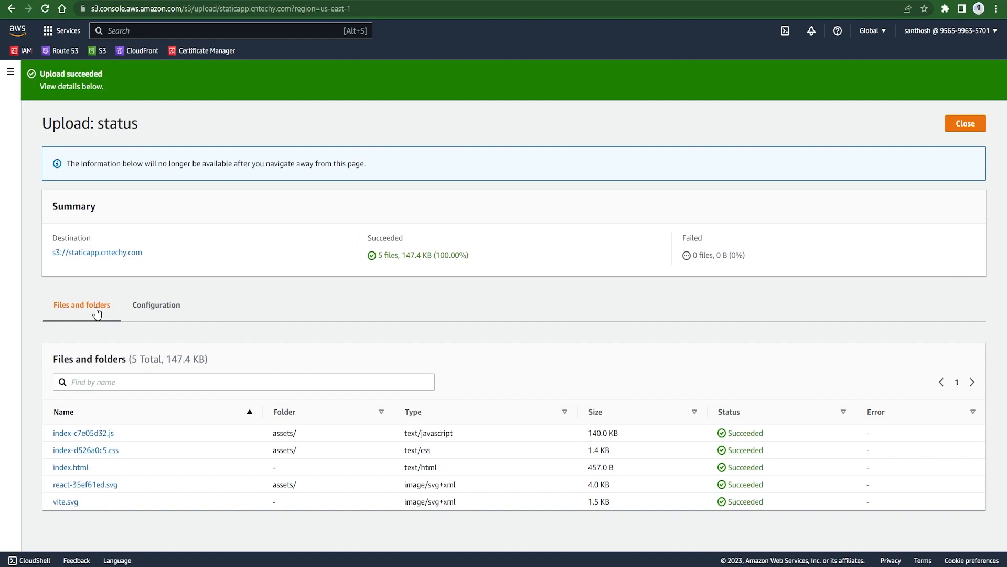
click(970, 126)
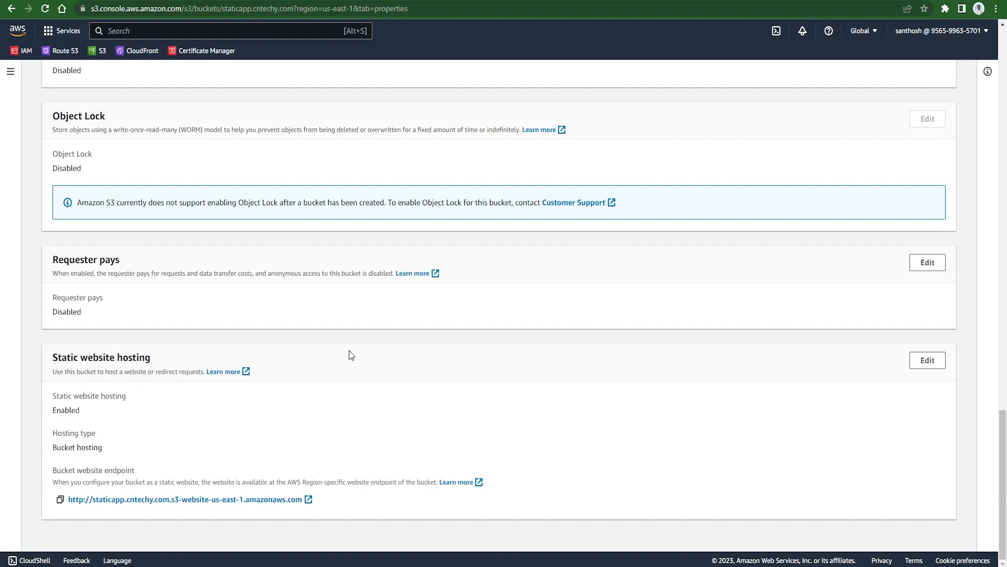
Open the bucket website endpoint and click the Vite + React counter three times.
click(273, 499)
click(502, 347)
click(502, 348)
click(502, 347)
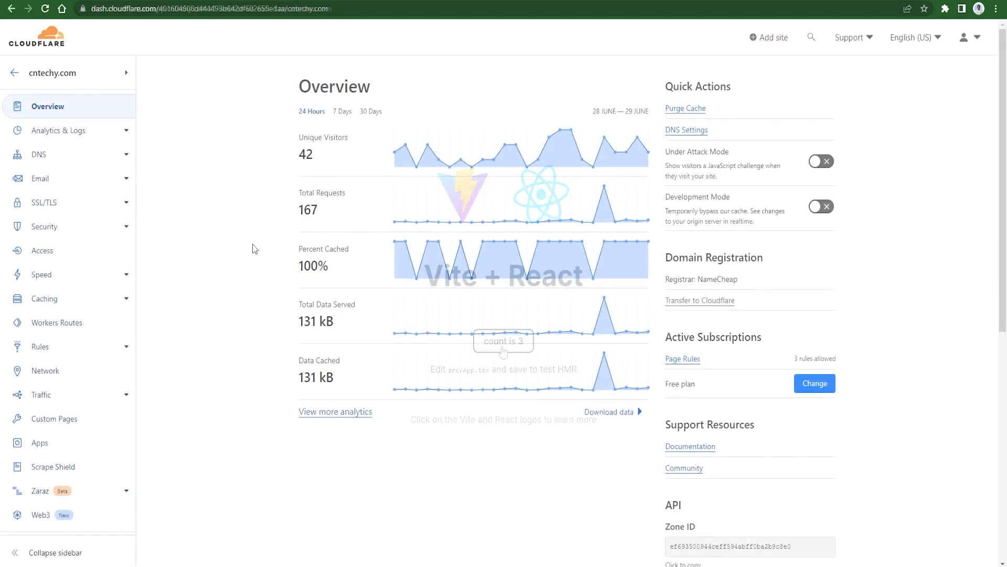
click(44, 153)
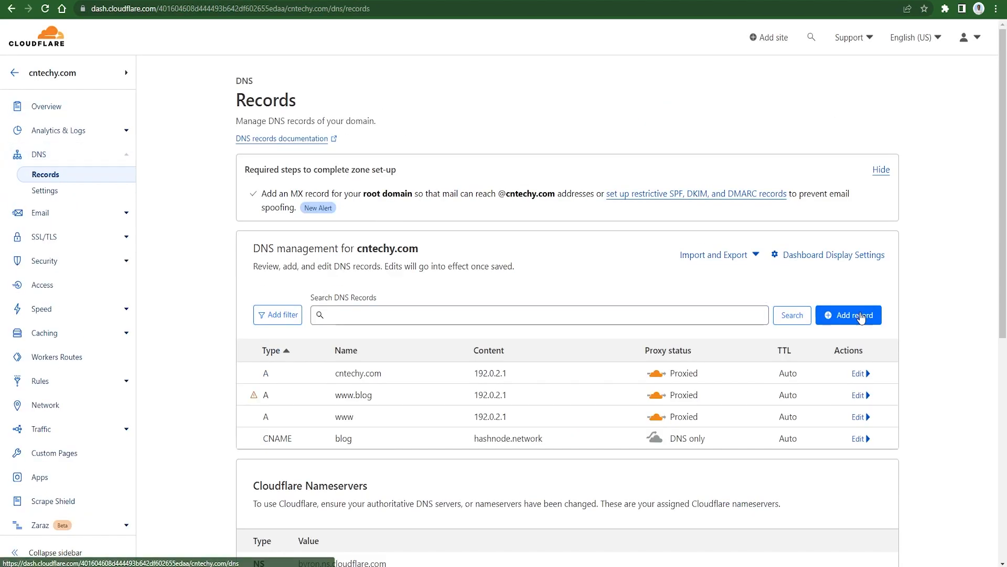
Save a CNAME record named staticapp targeting staticapp.cntechy.com.s3-website-us-east-1.amazonaws.com.
click(860, 317)
click(315, 389)
scroll(309, 417, down, 2)
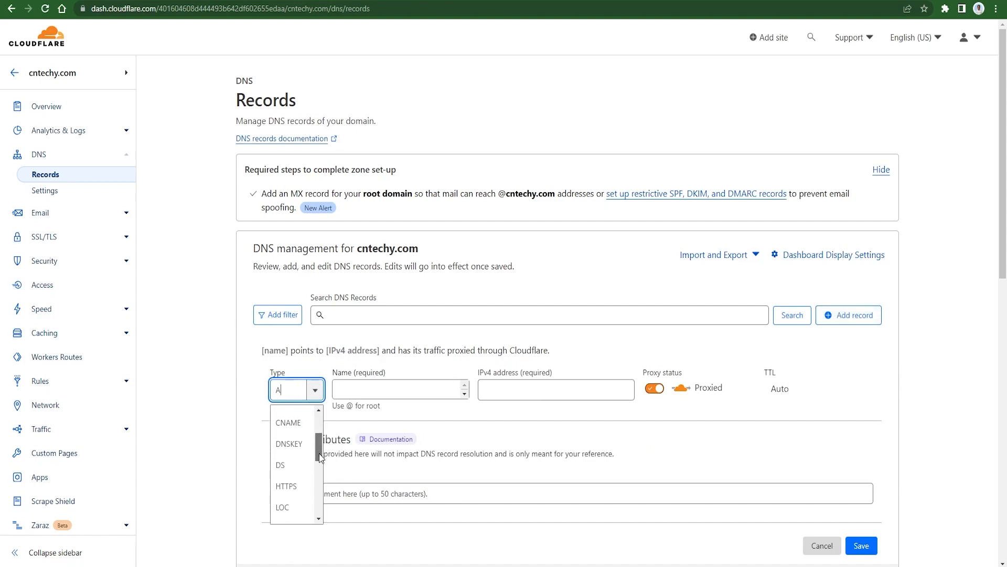
click(297, 424)
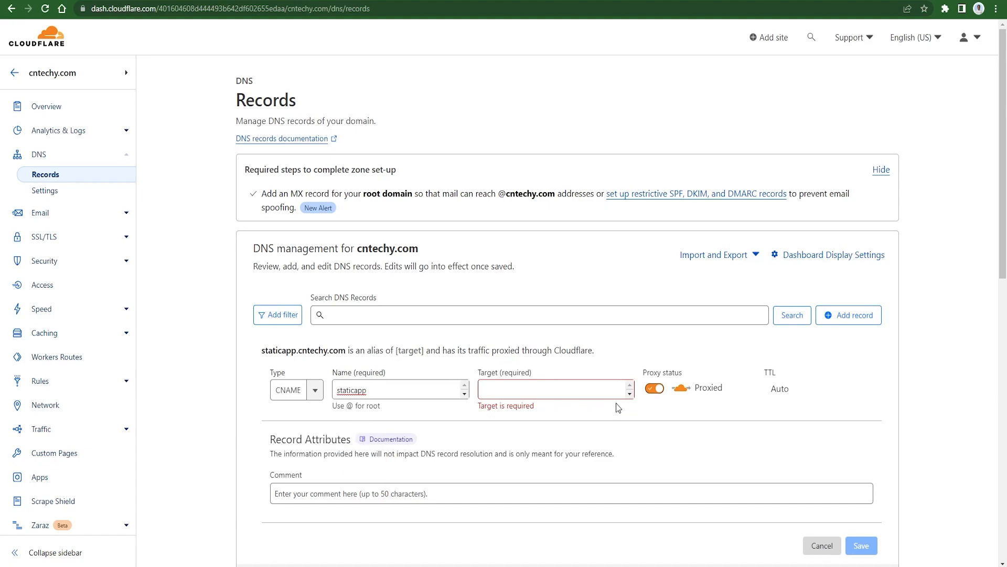
click(545, 395)
text(staticapp.cntechy.com.s3-website-us-east-1.amazonaws.com)
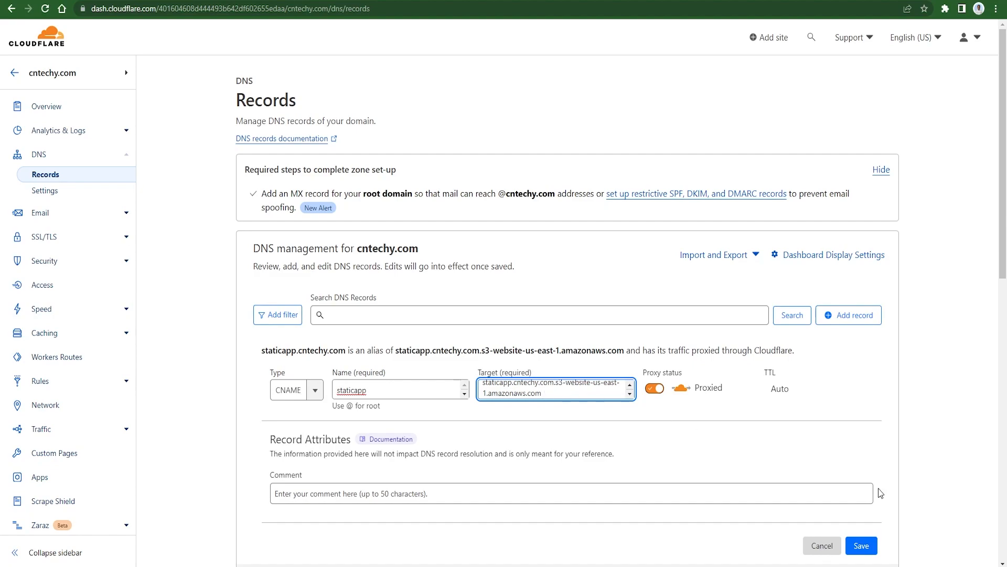
click(861, 546)
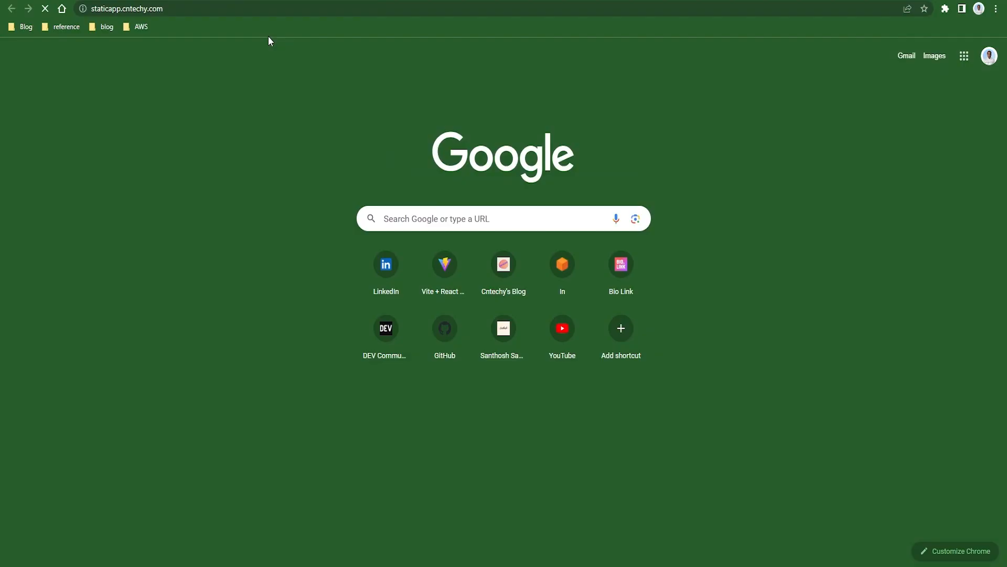
key(Return)
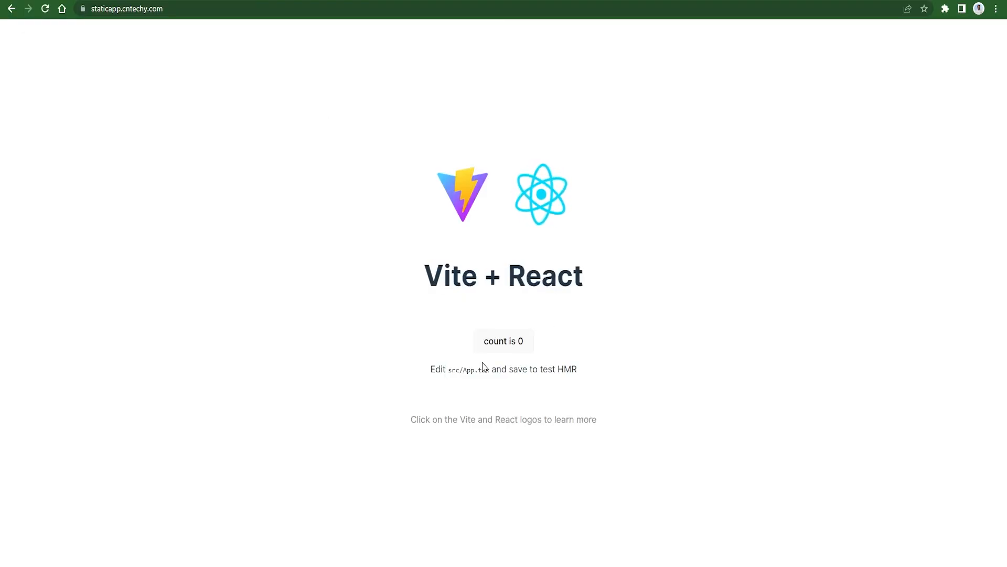
Click the count button on staticapp.cntechy.com repeatedly until it shows count is 6.
click(505, 351)
click(505, 350)
click(505, 350)
click(505, 350)
click(505, 351)
click(506, 350)
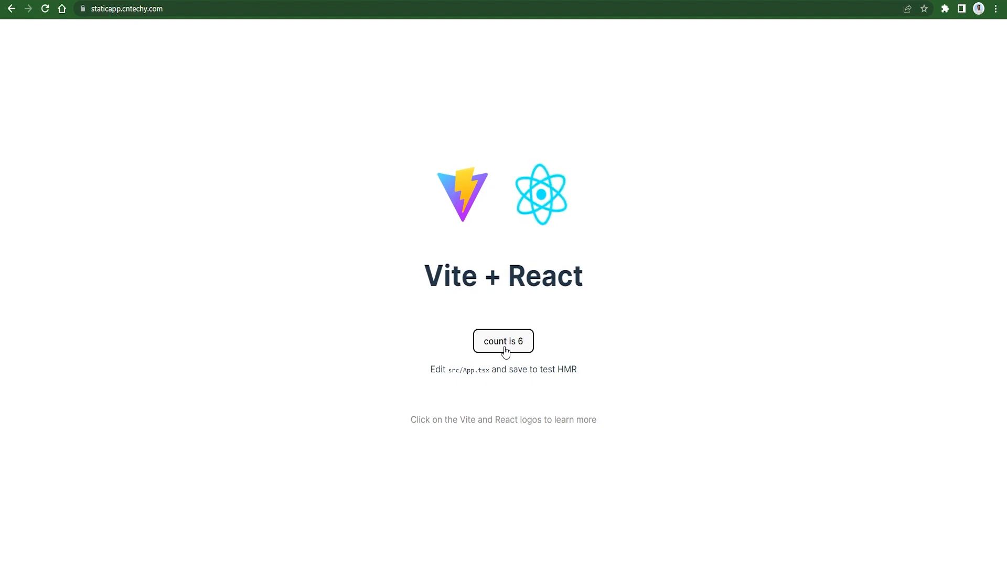